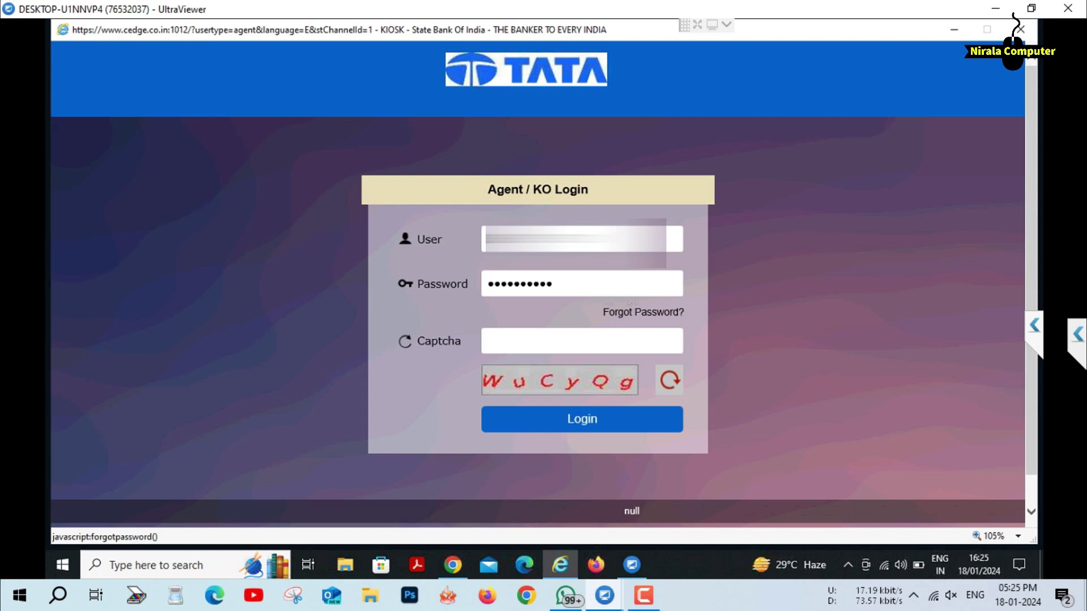
Submit the kiosk login with captcha 'WuCyQ' and dismiss the unique ID message.
type("Wu")
type("CyQ")
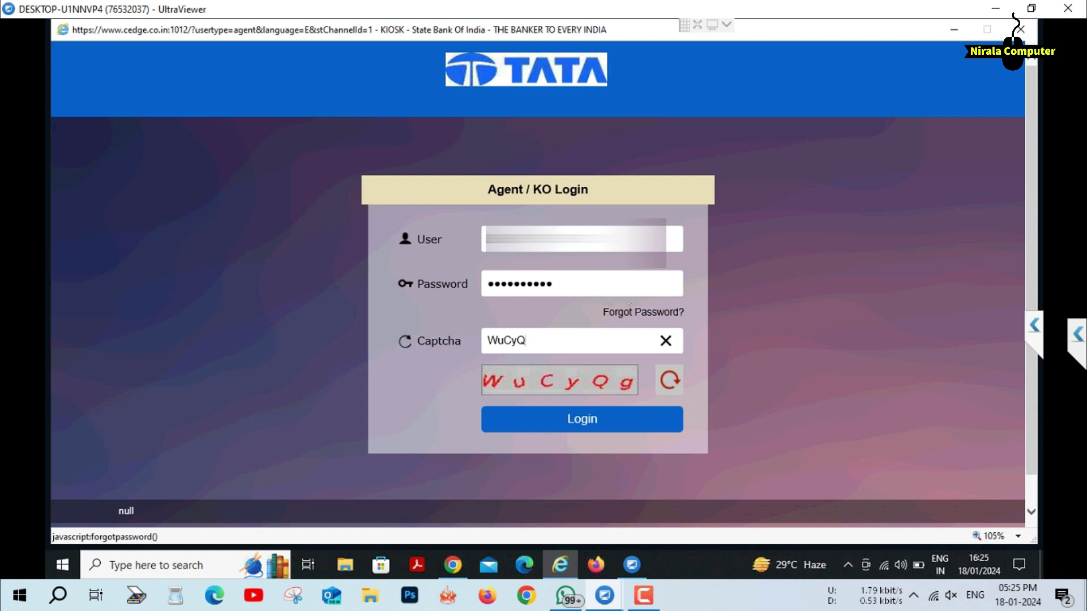
key("Return")
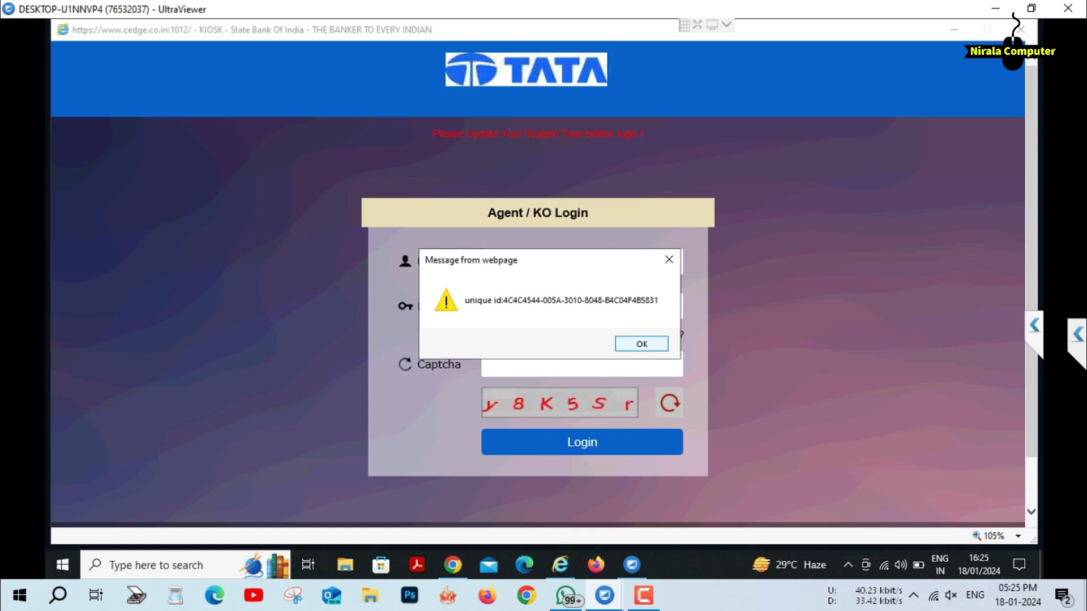
key("Return")
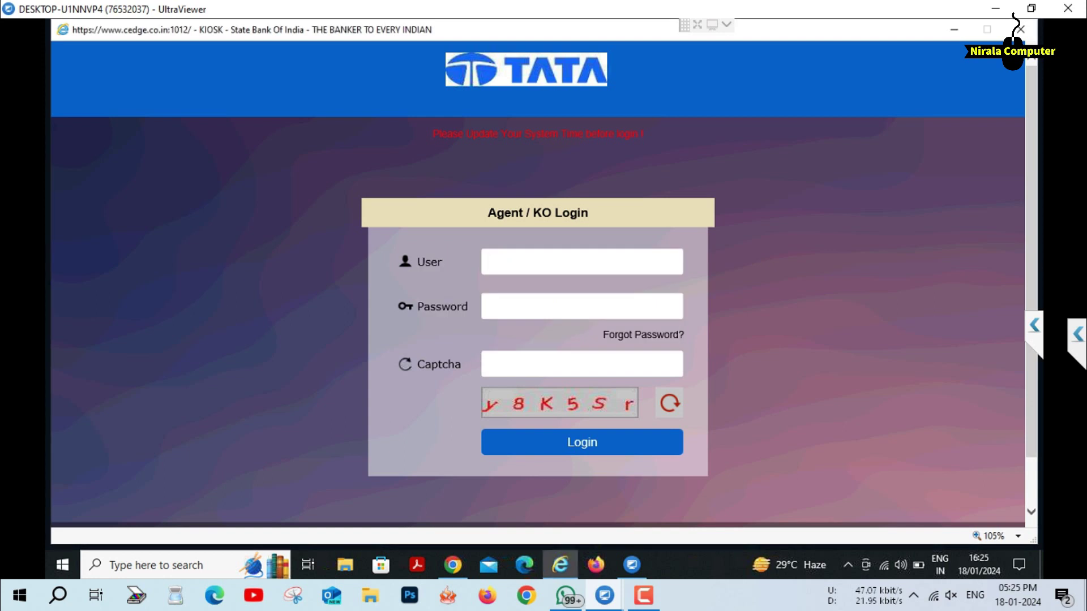
Minimise the kiosk window and launch Control Panel through a 'control' Windows search.
left_click(954, 28)
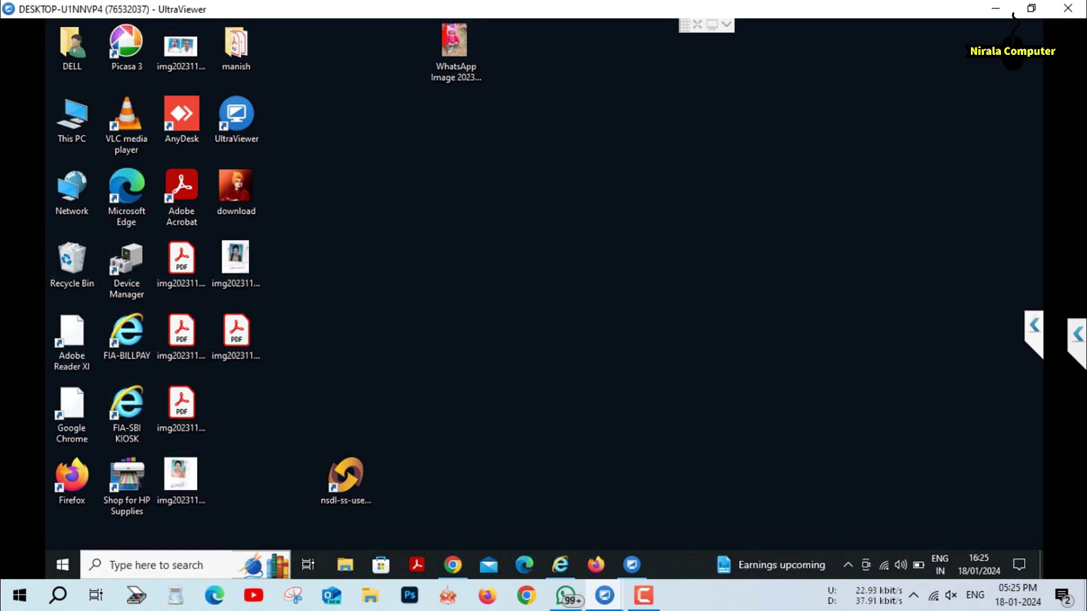
key("super+s")
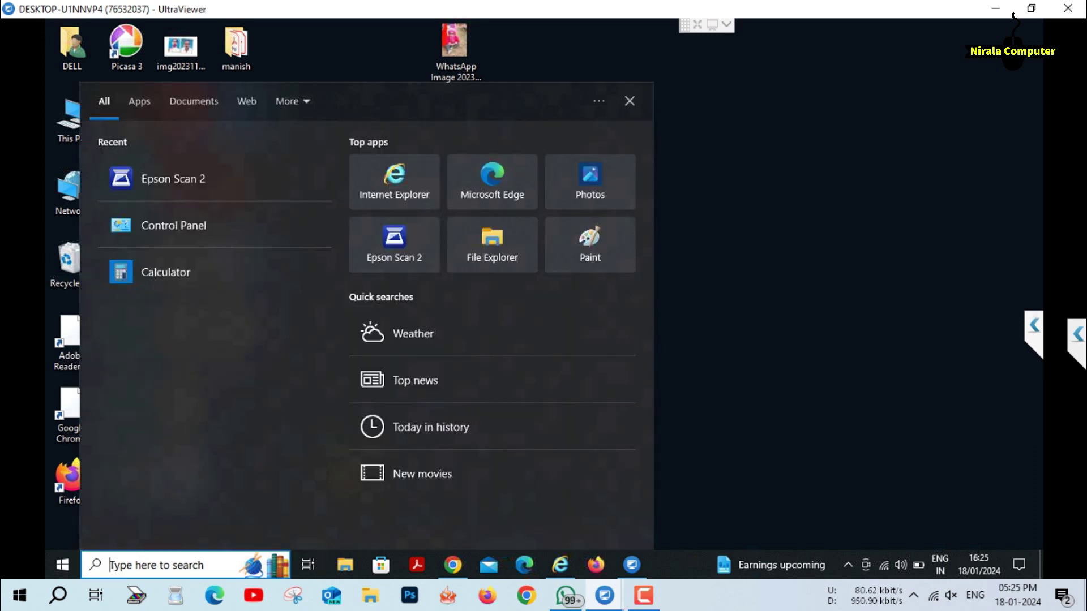
type("co")
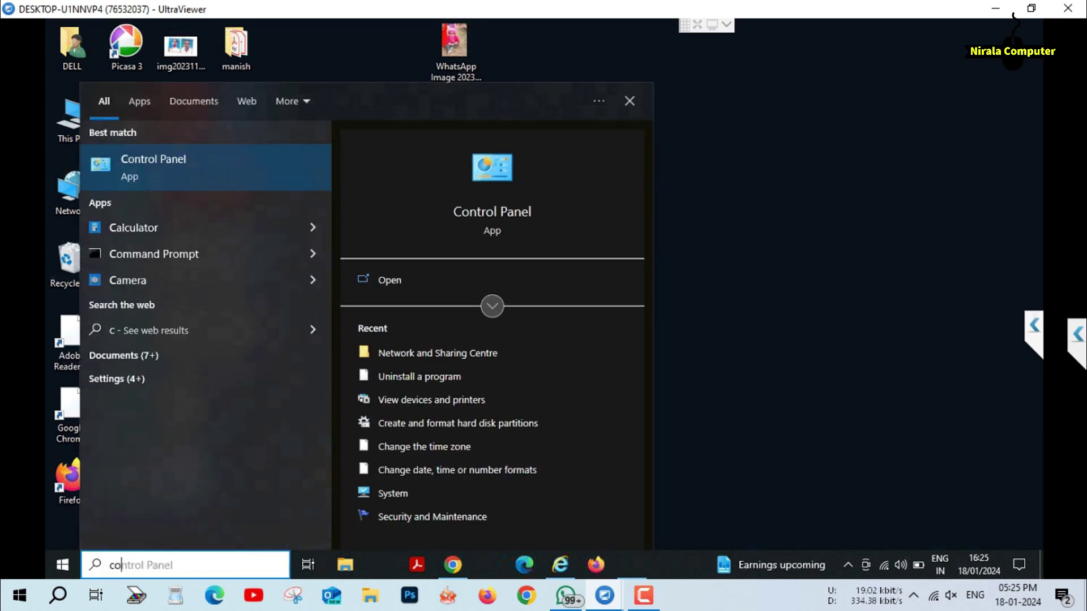
type("ntrol")
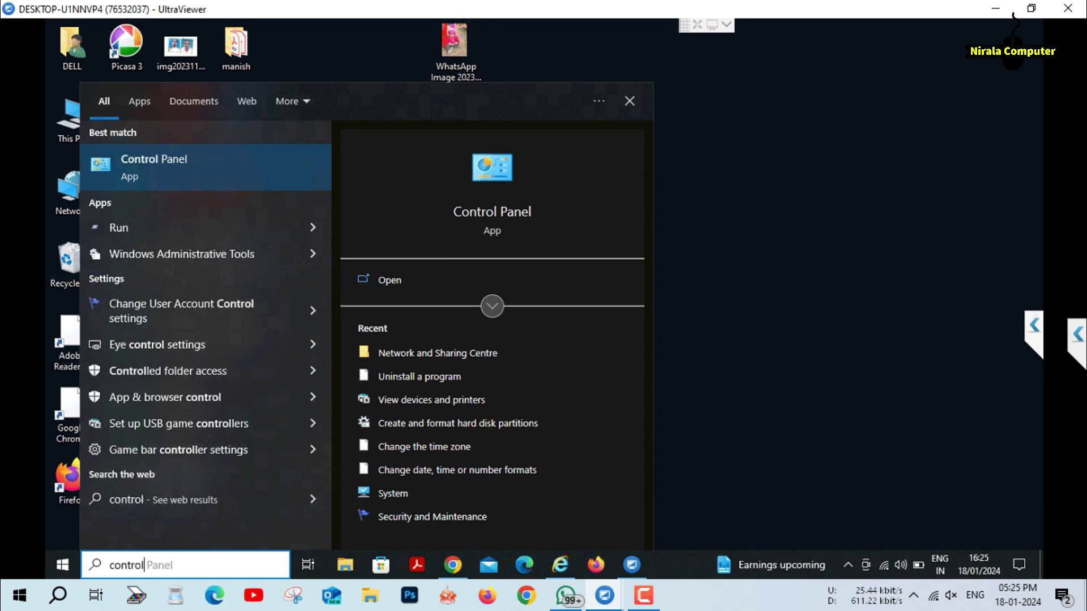
key("Return")
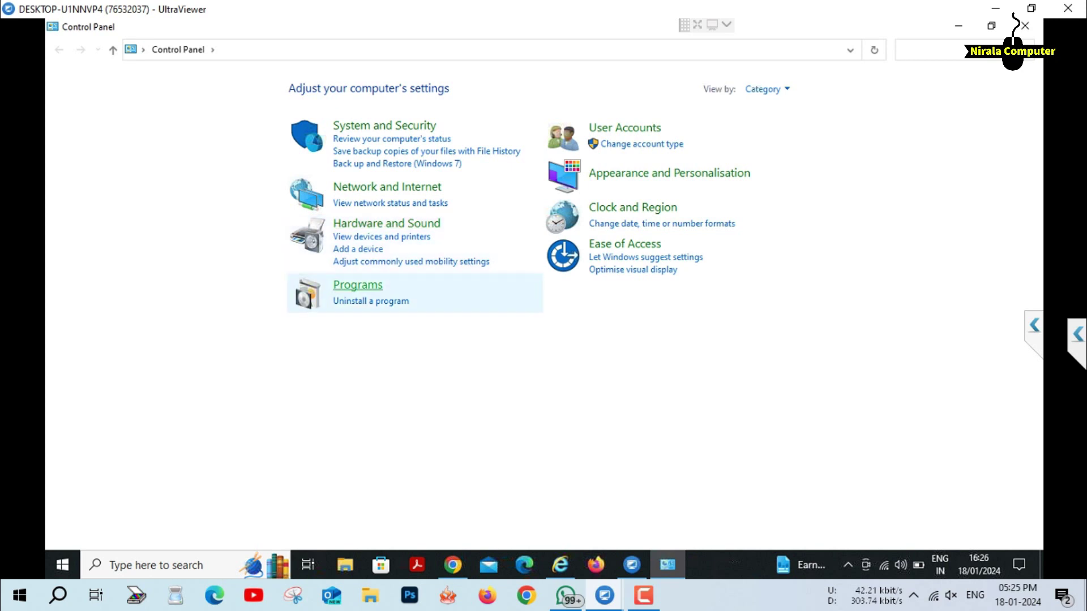
Open the computer's Date and Time settings under Clock and Region.
left_click(662, 224)
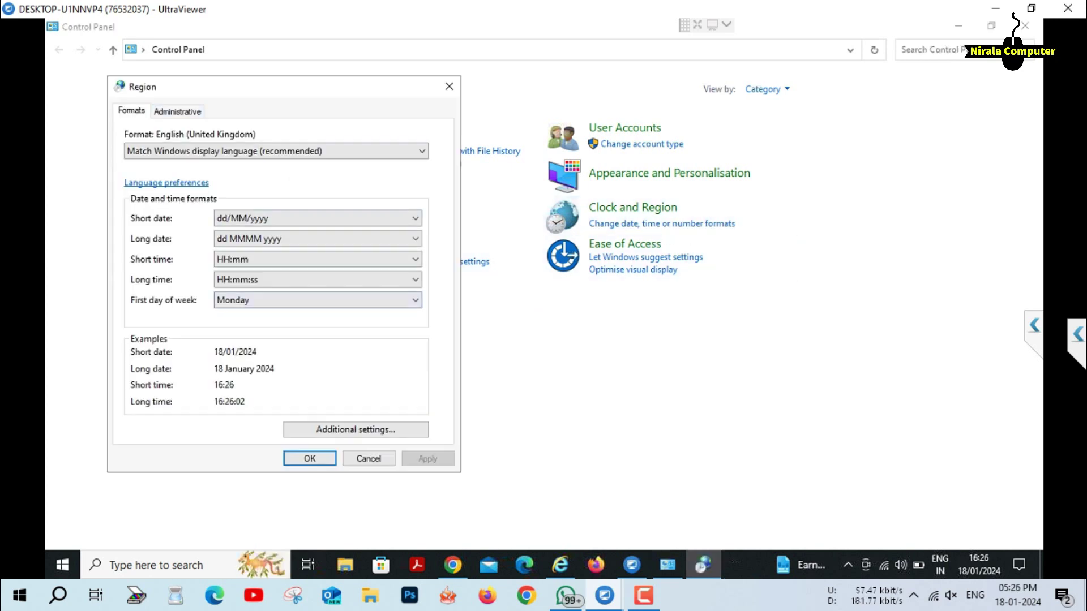
left_click(368, 458)
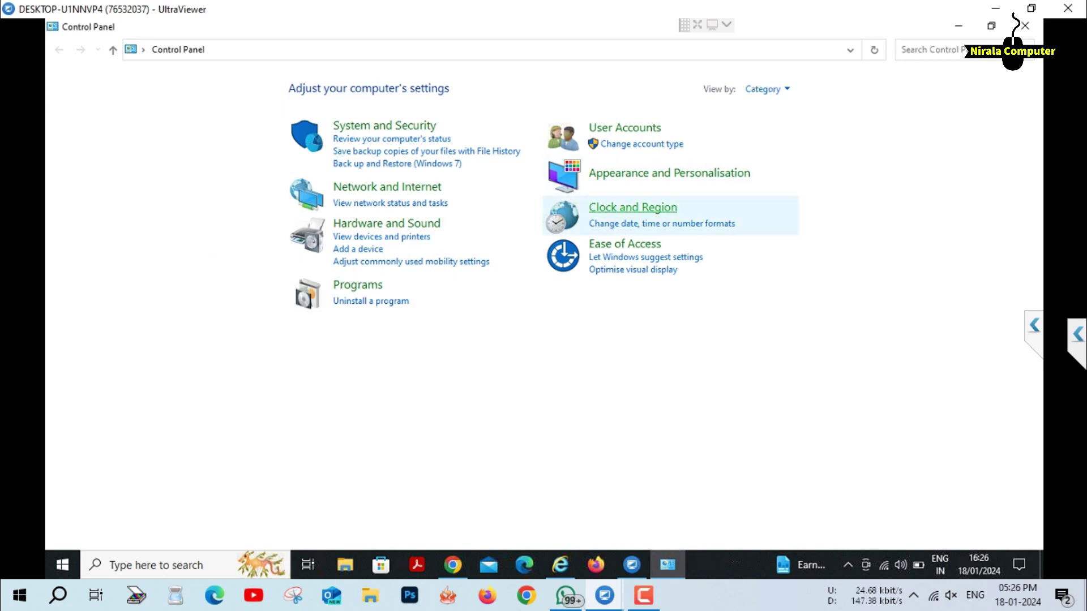
left_click(632, 208)
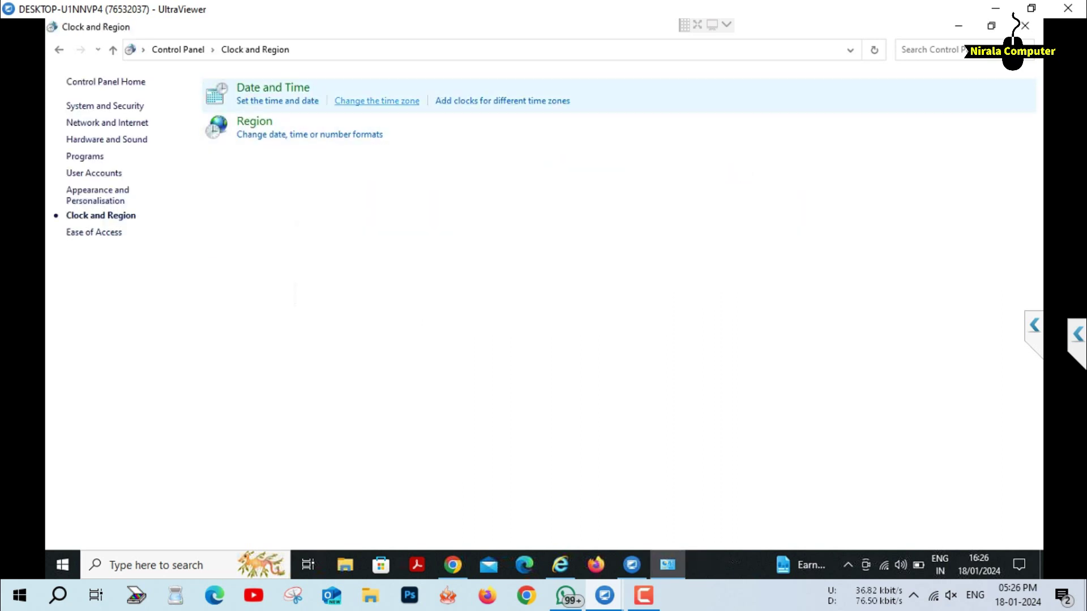
left_click(377, 101)
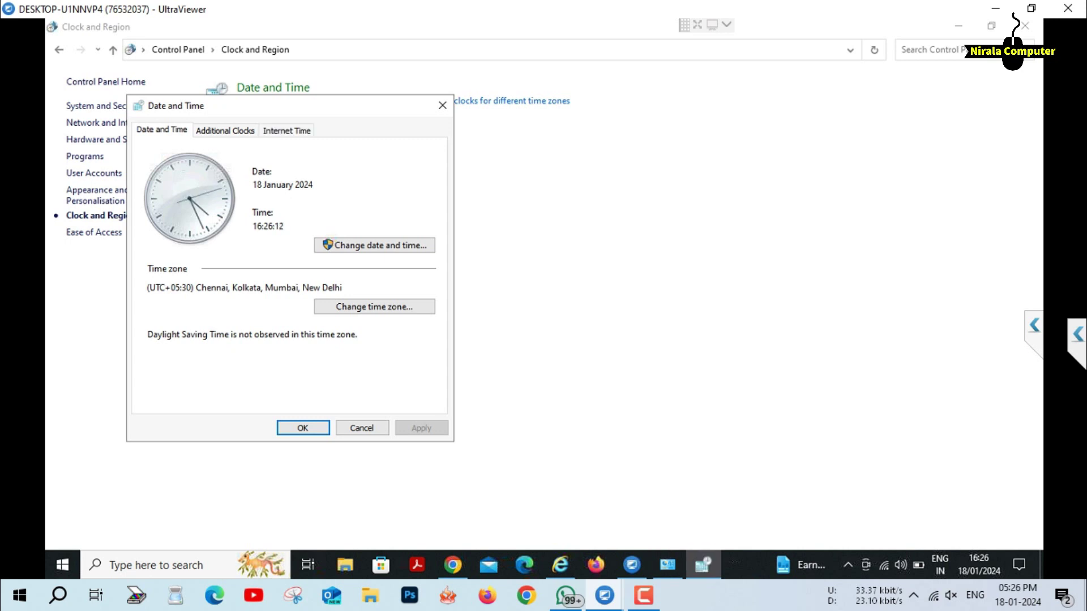
Check the time zone list, keep UTC+05:30 Chennai, and view the Internet Time settings.
left_click(374, 306)
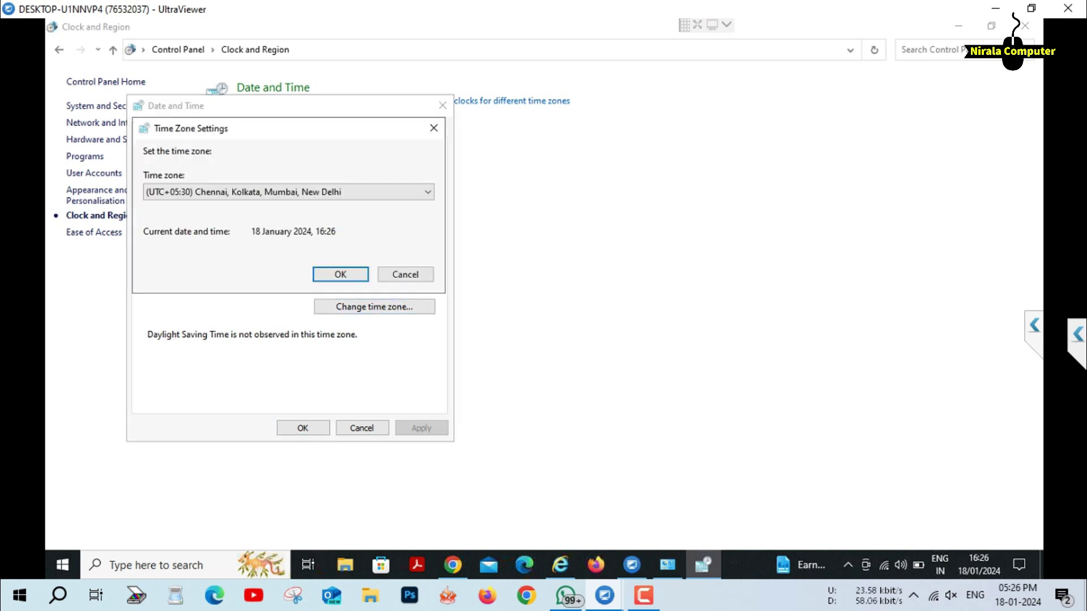
left_click(286, 192)
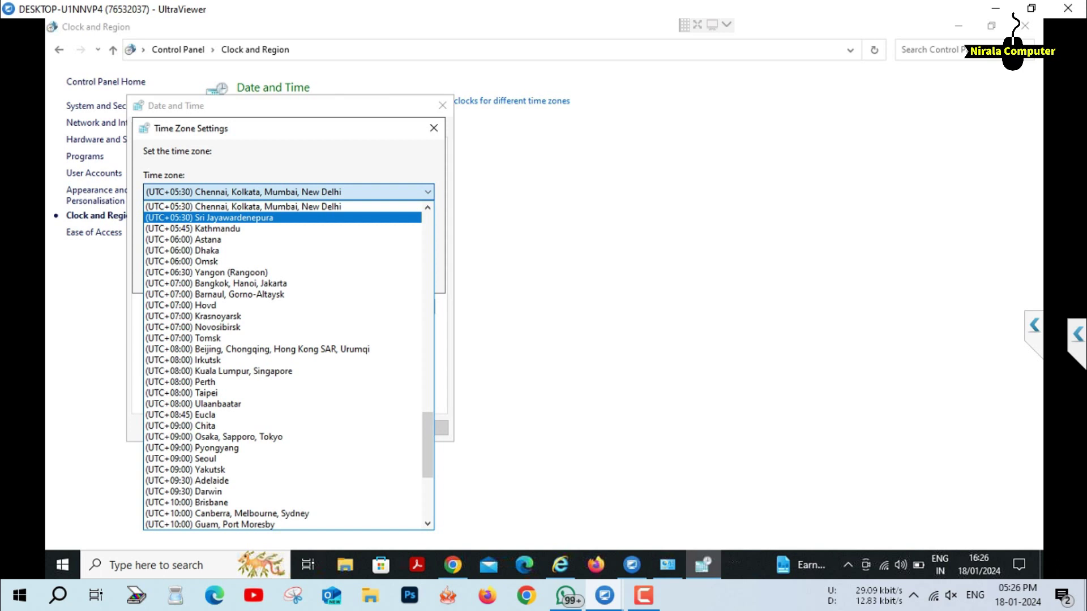
key("Escape")
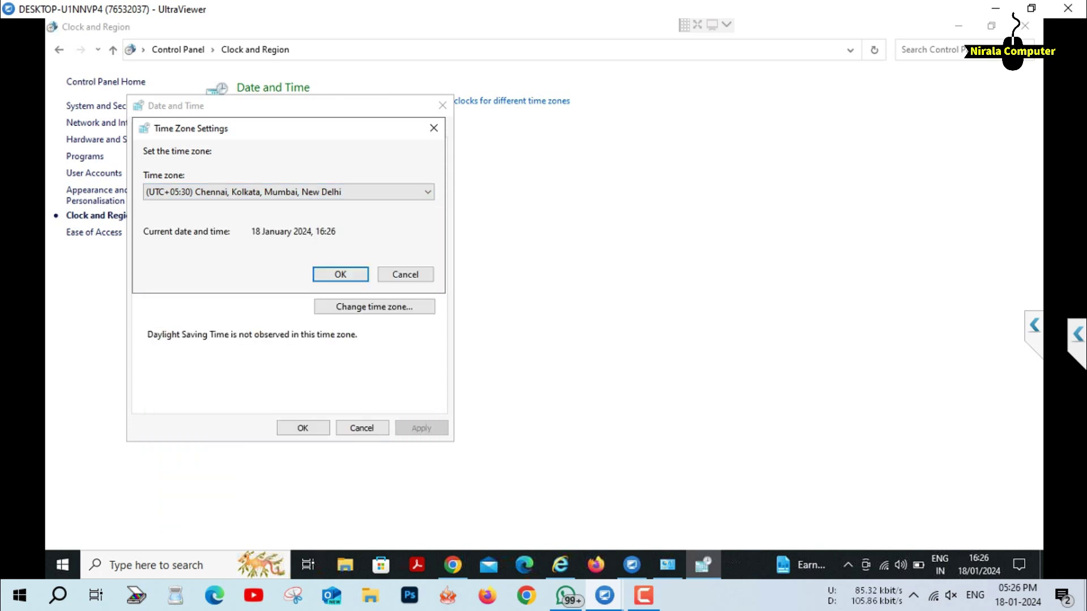
key("Tab")
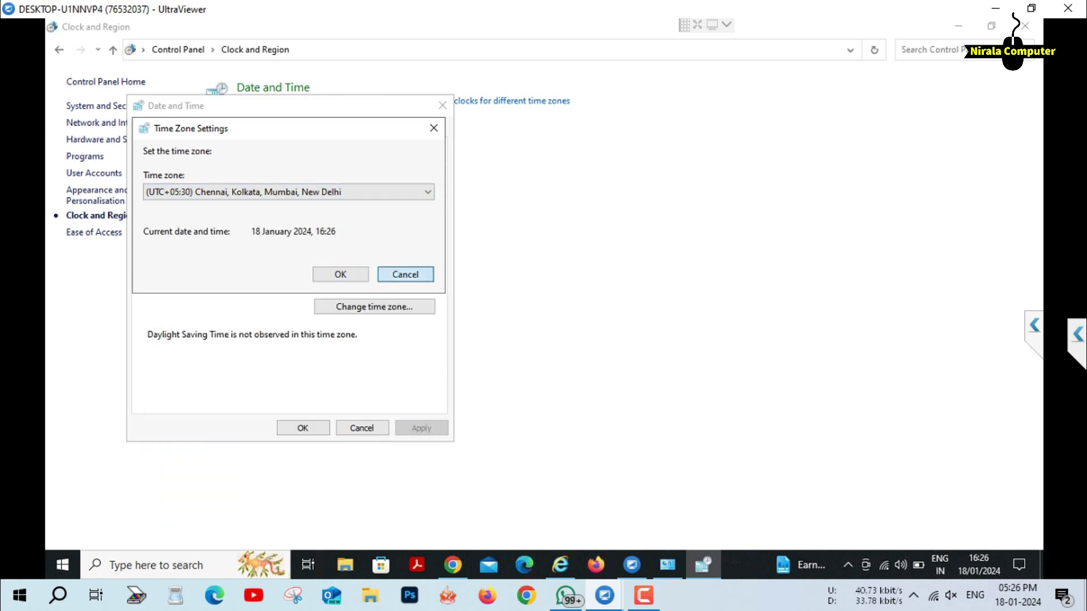
key("Return")
left_click(286, 129)
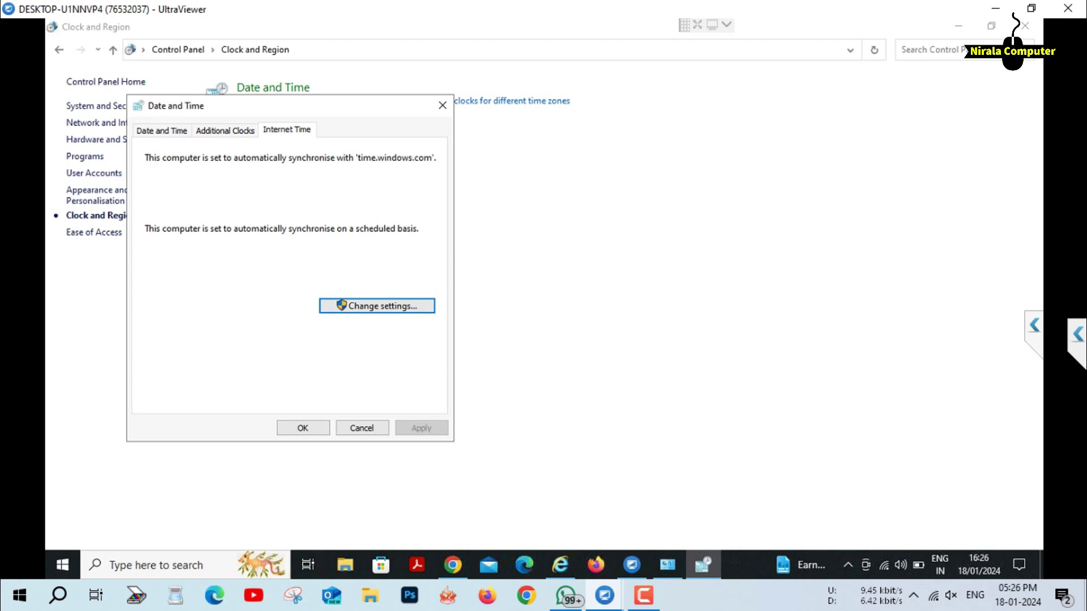
Try synchronising with time.windows.com, then return to the main tab showing 16:28, 18 January 2024.
left_click(377, 306)
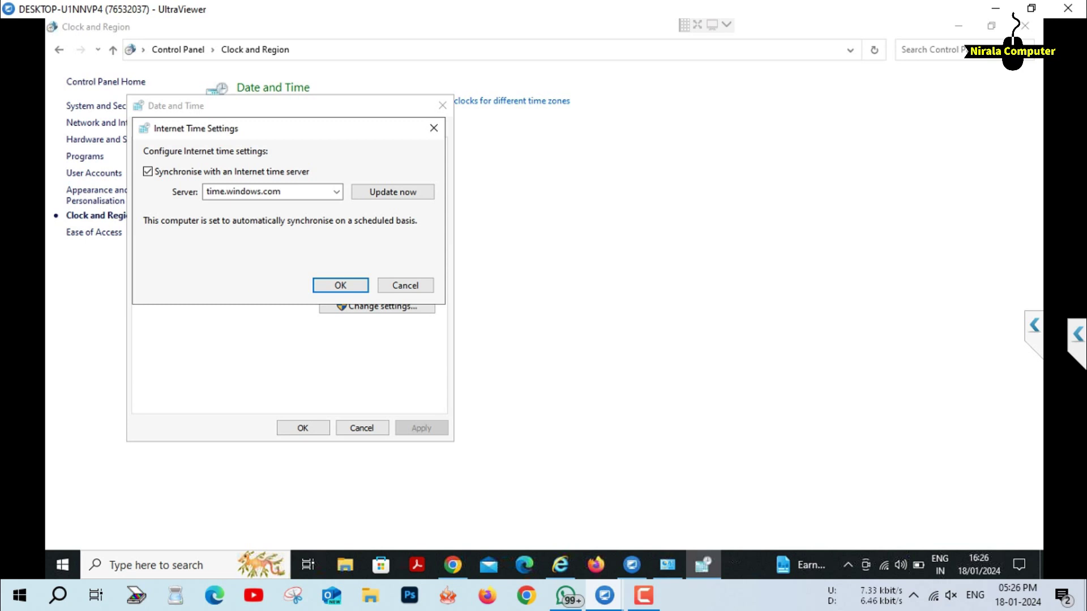
key("alt+u")
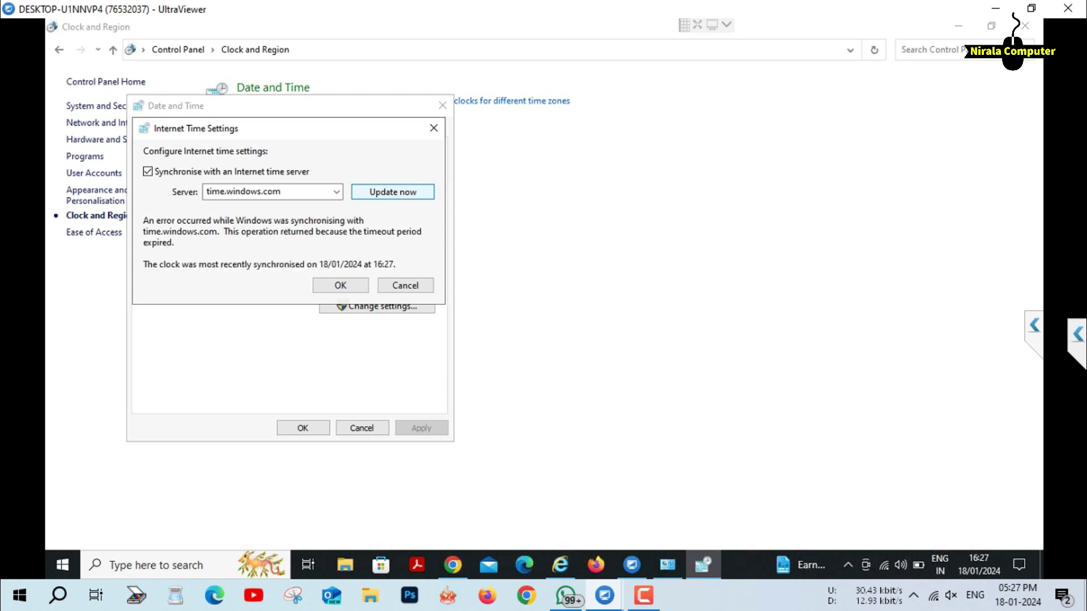
key("space")
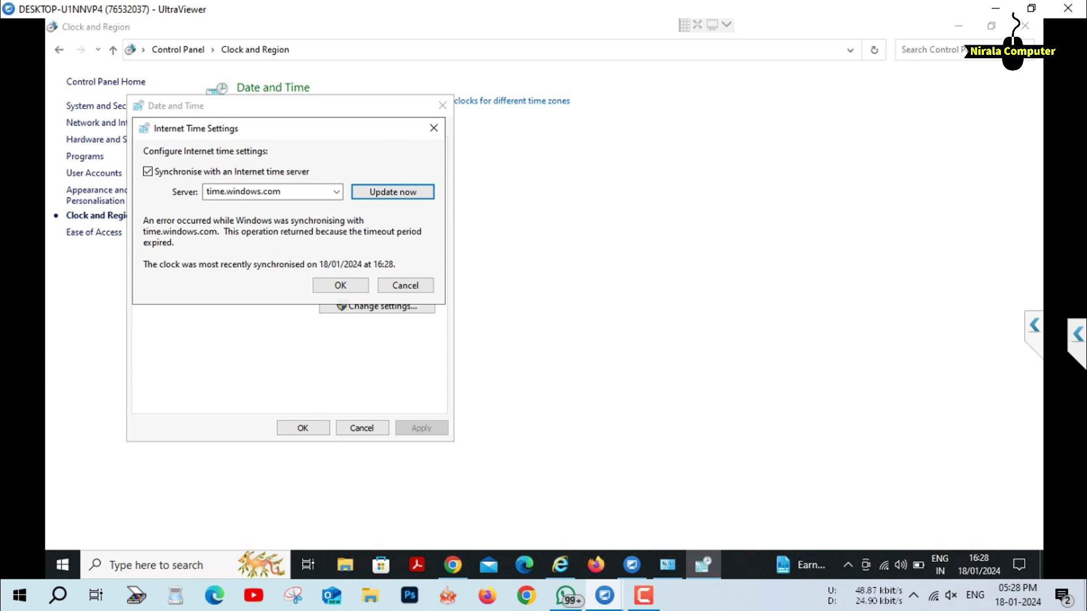
left_click(341, 285)
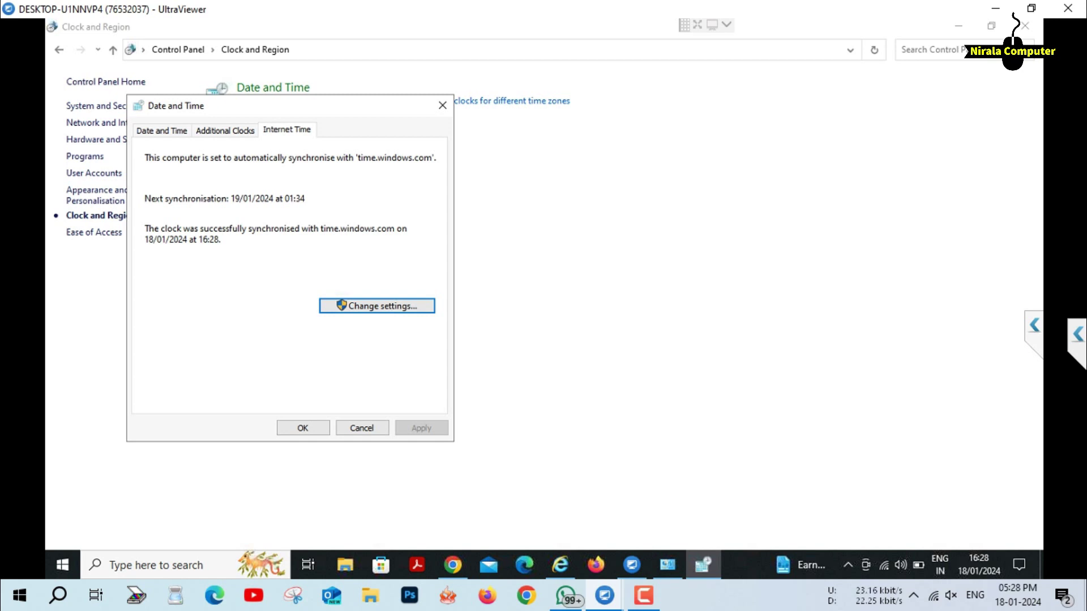
left_click(161, 129)
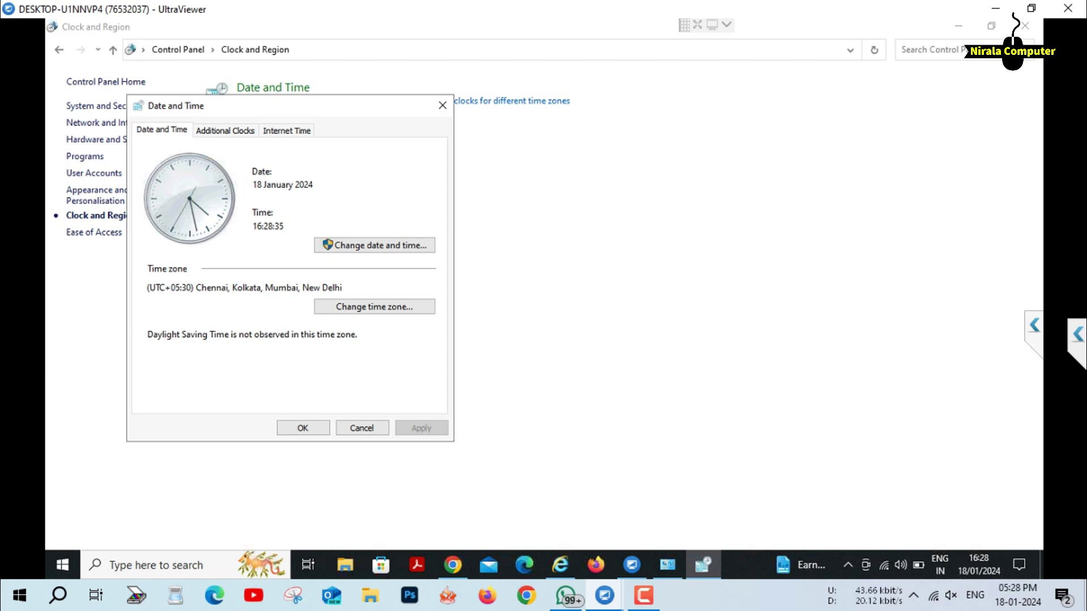
Change the system time from 16:28 to 17:28 on 18 January 2024 and close Control Panel.
left_click(374, 245)
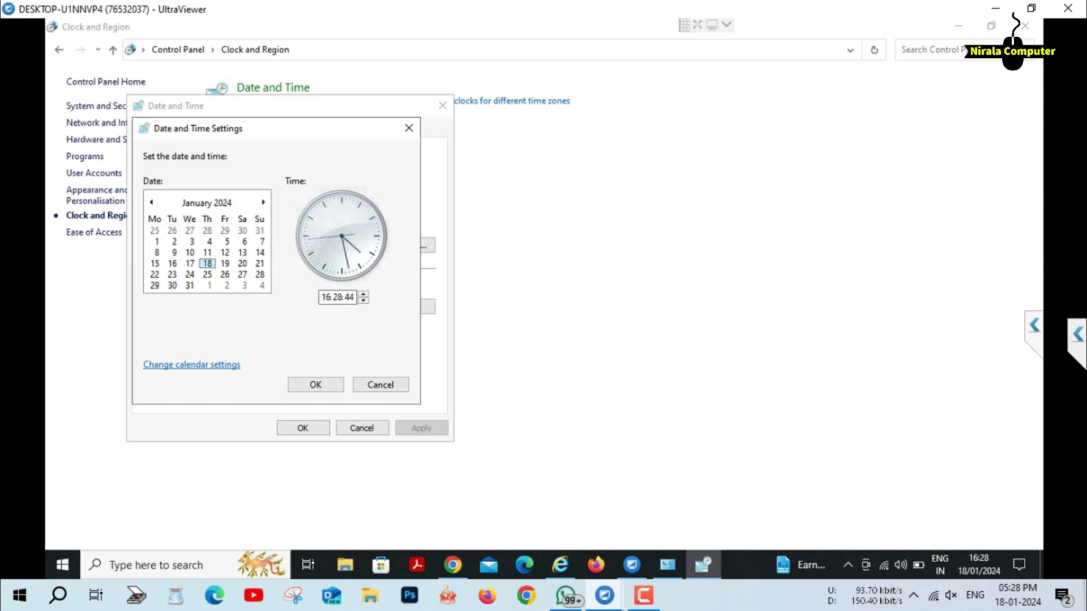
left_click(325, 297)
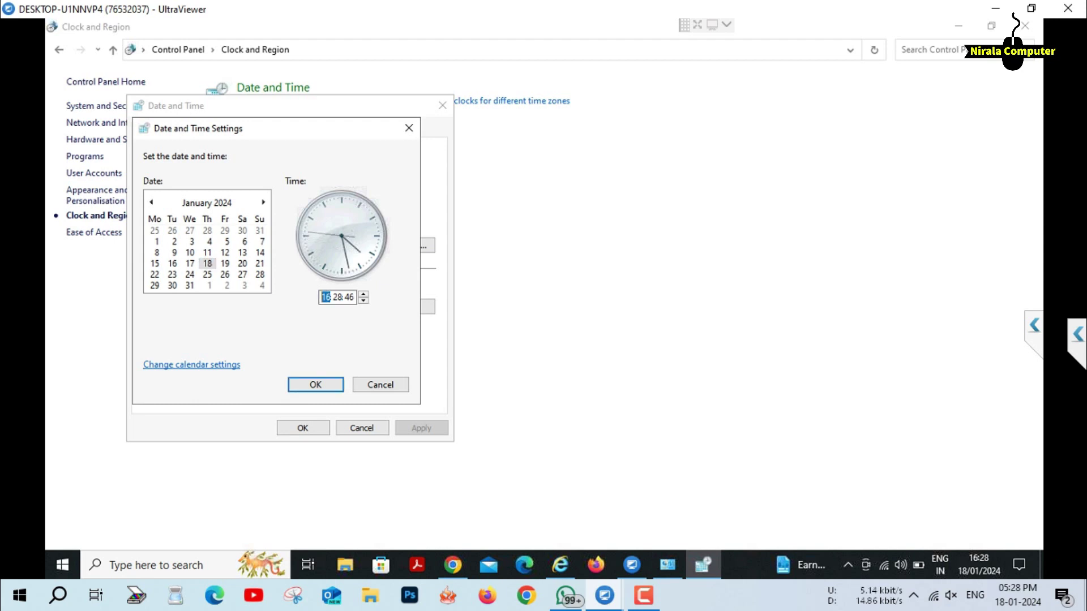
type("17")
key("Return")
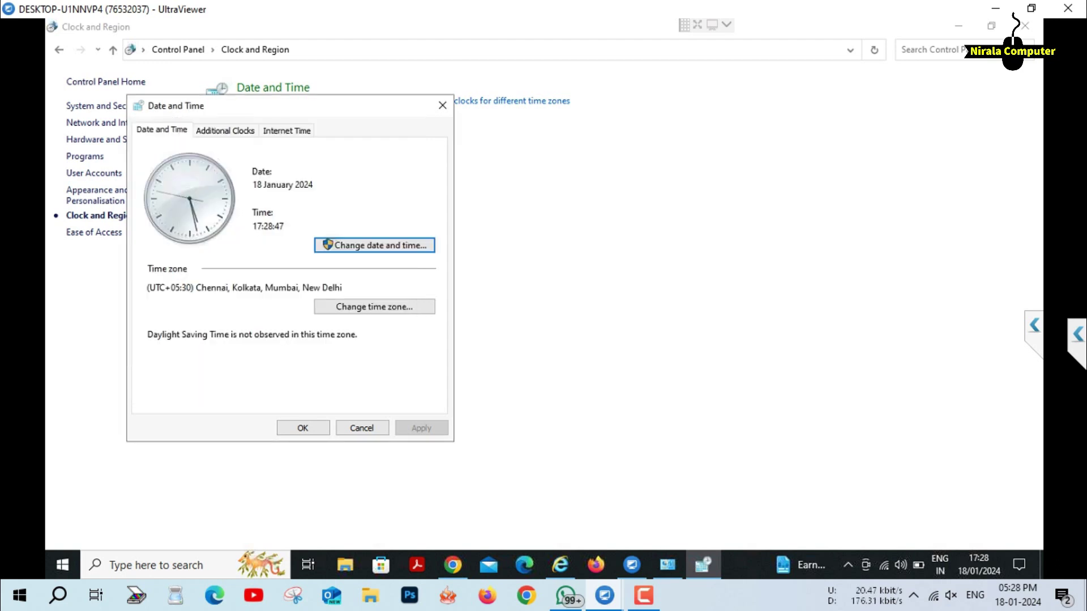
left_click(303, 428)
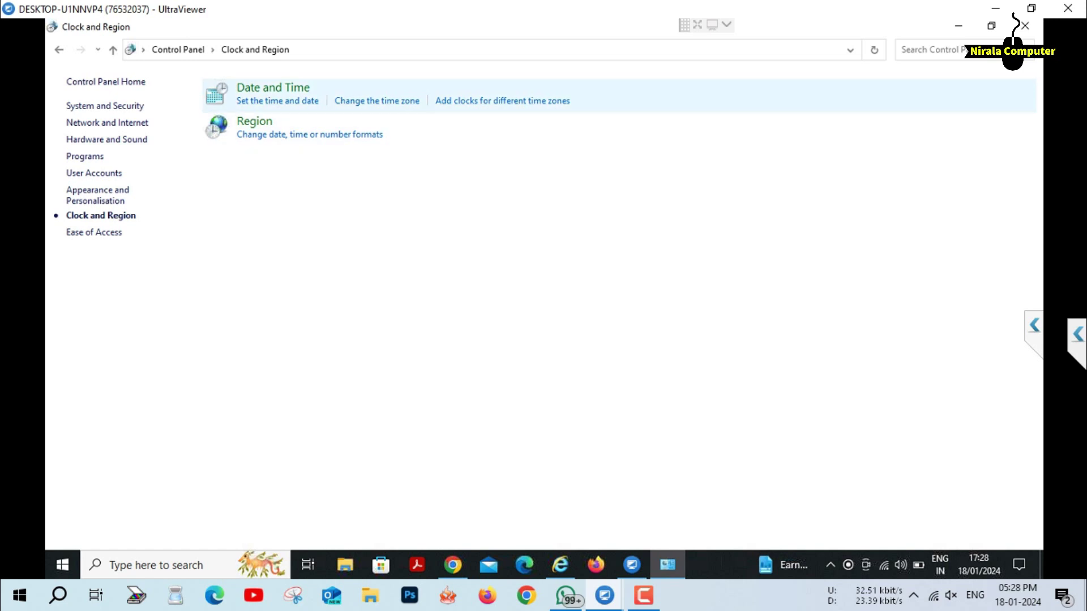
left_click(1015, 24)
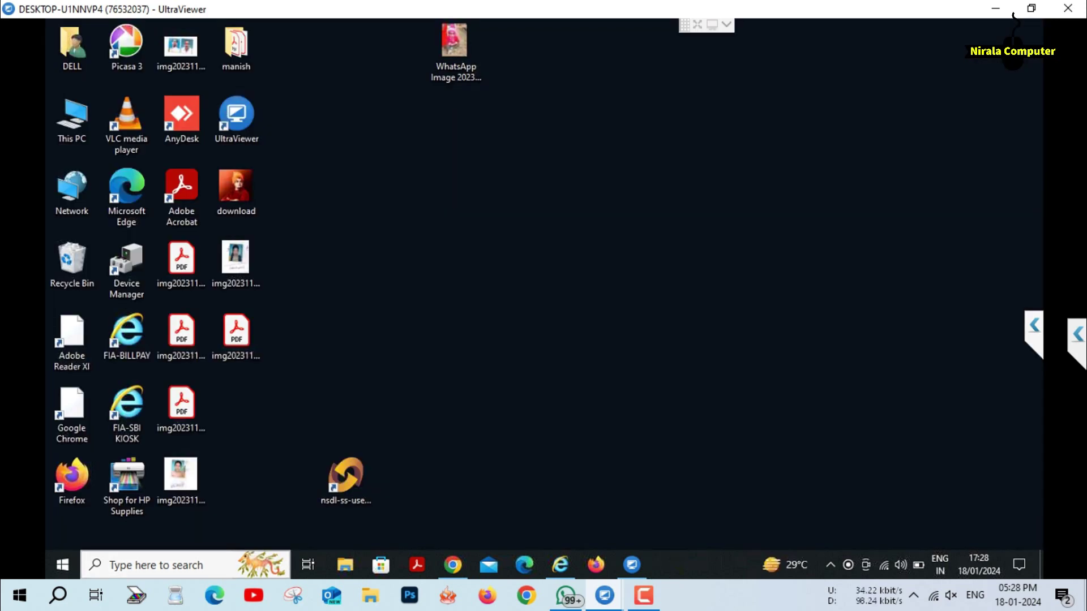
Launch Services via a 'servi' search and jump to Morpho RD Service by typing 'mo'.
type("ser")
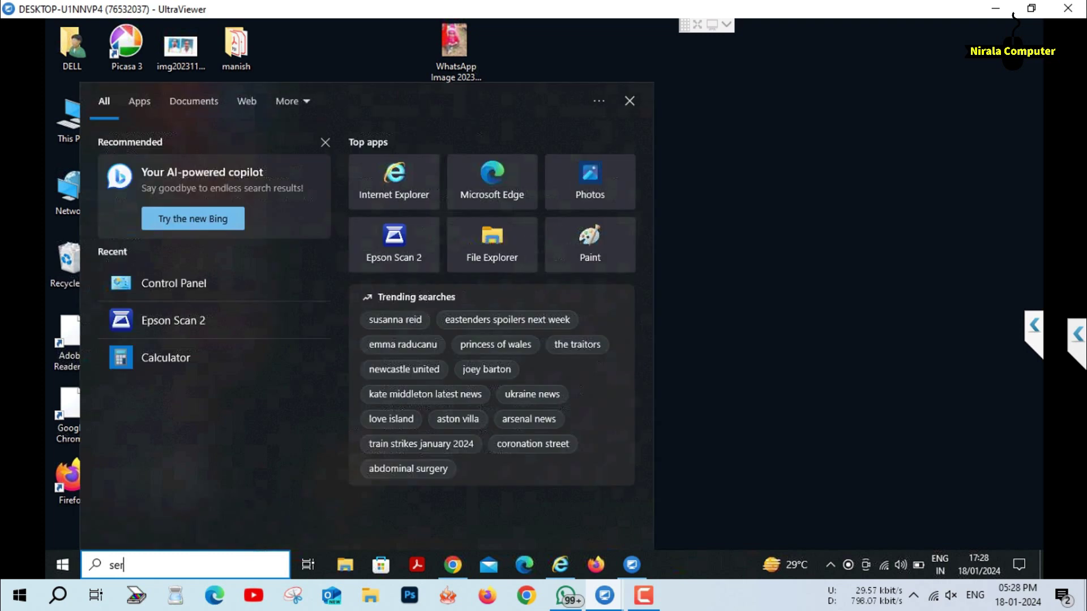
type("vi")
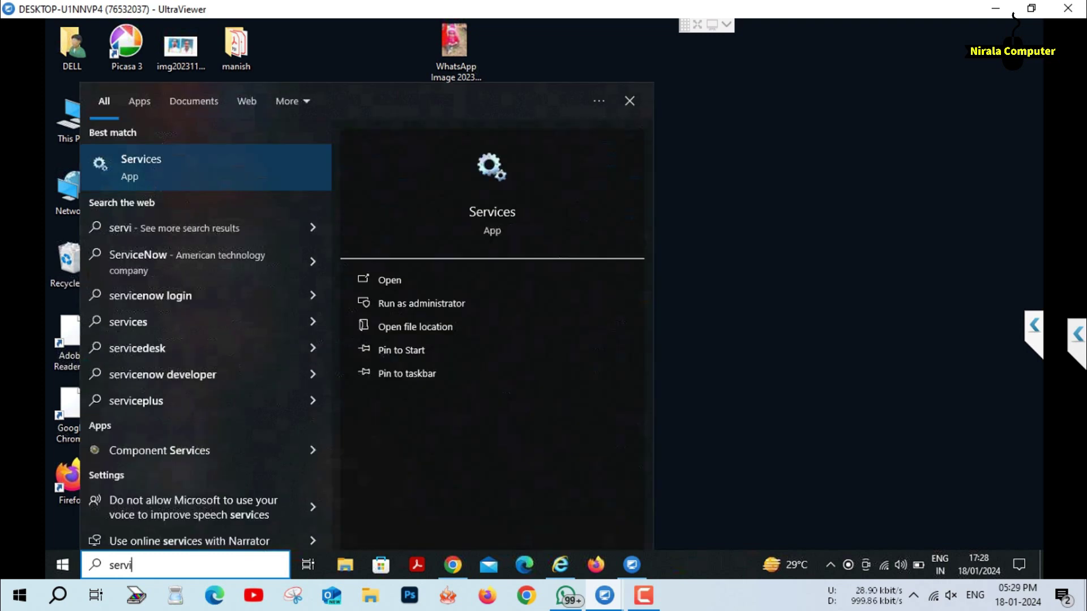
key("Return")
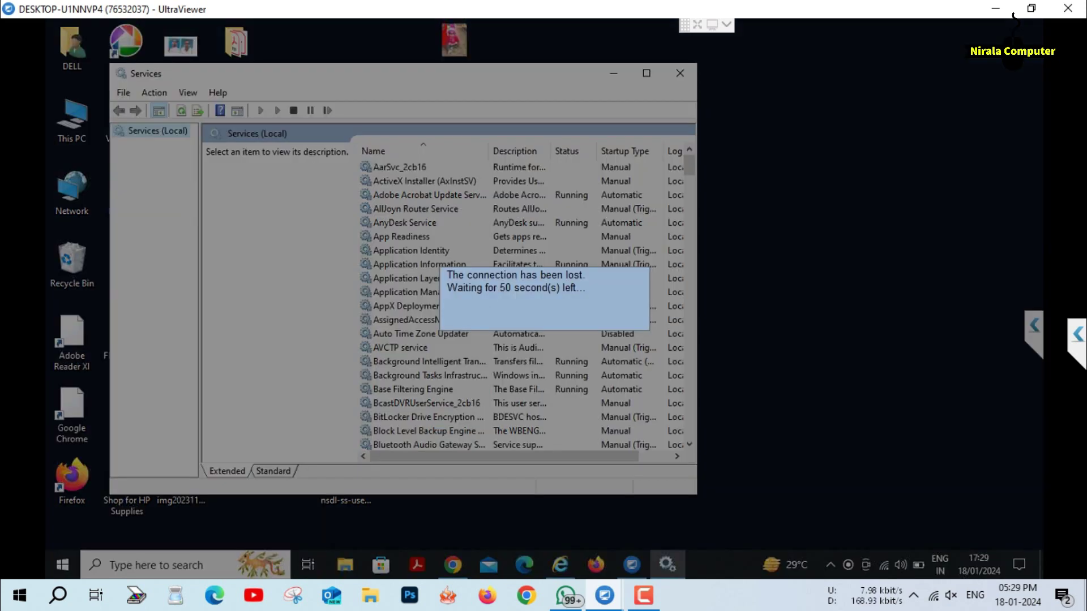
left_click(402, 237)
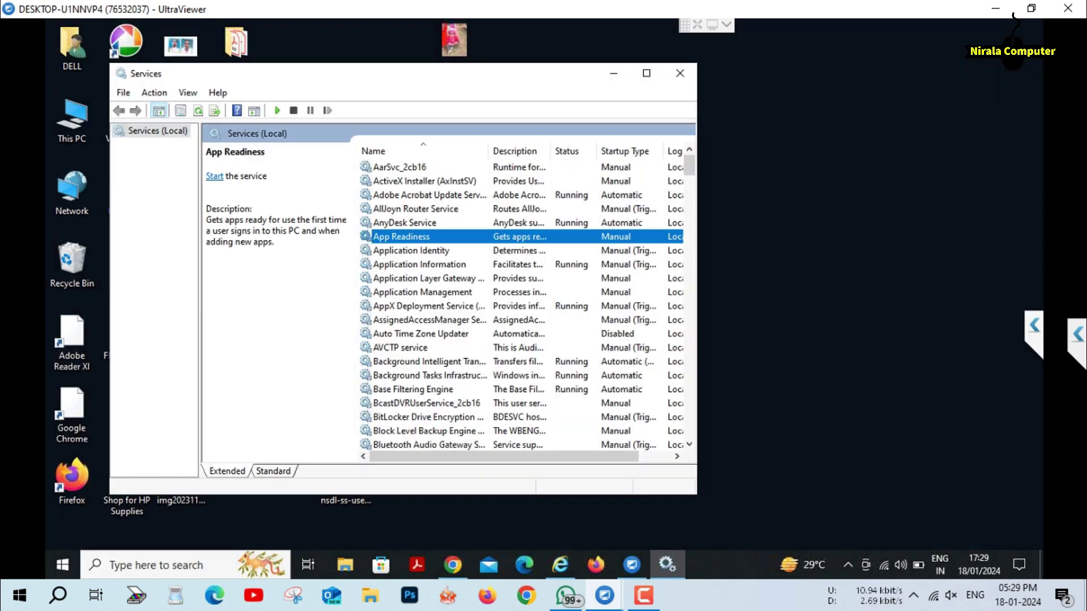
type("mo")
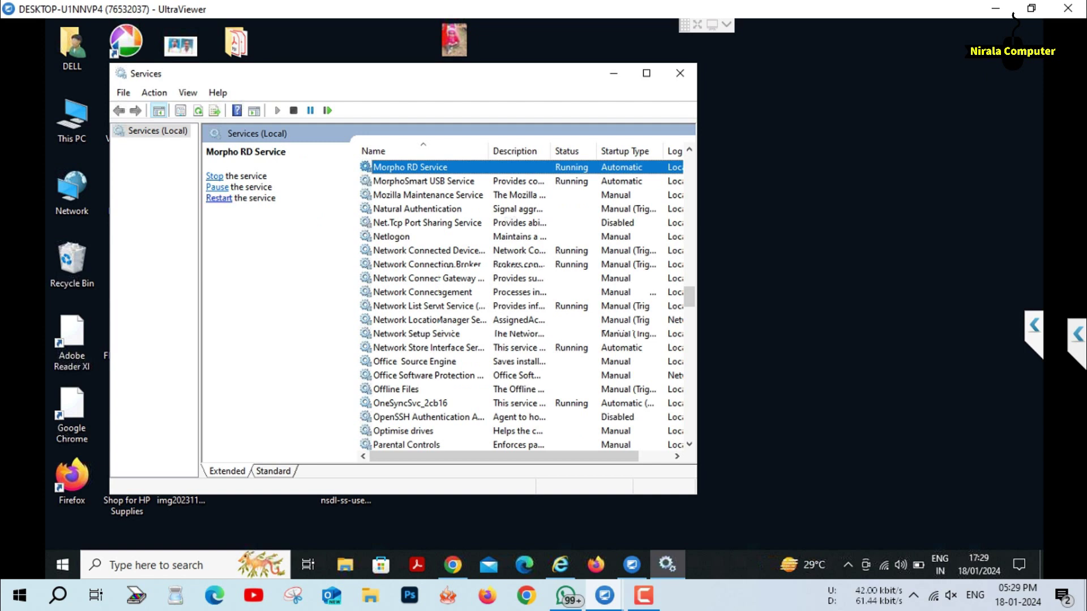
Restart Morpho RD Service, acknowledge the key rotation success message, and minimise Services.
left_click(214, 176)
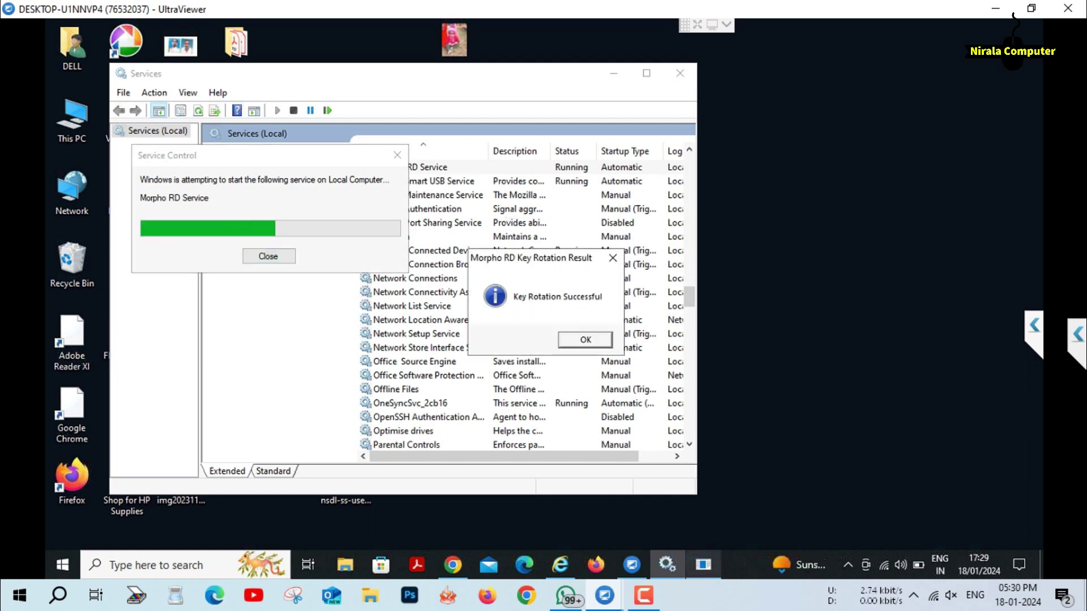
key("Return")
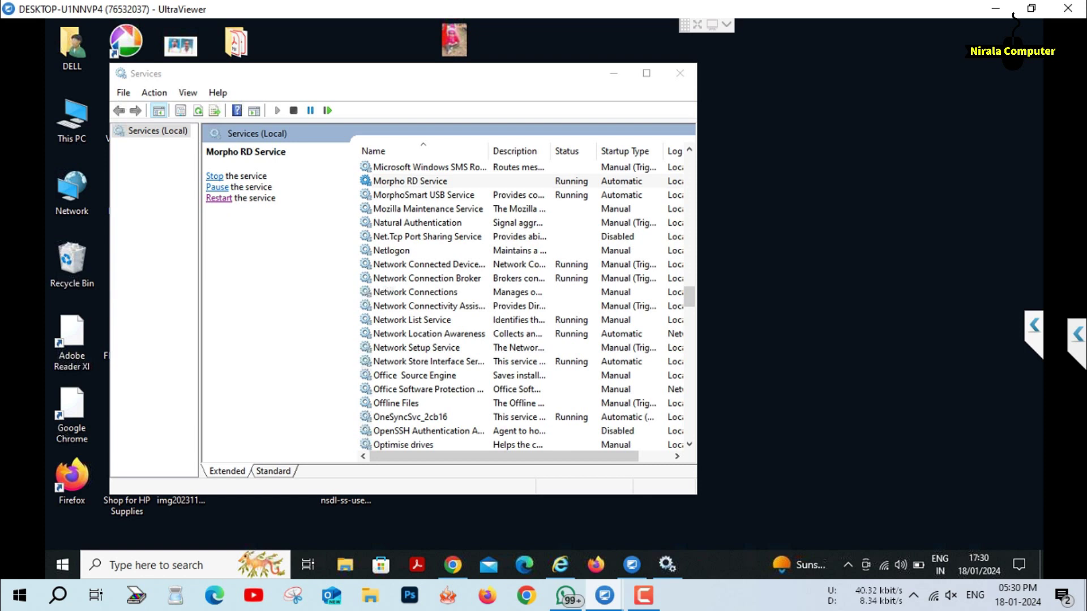
left_click(667, 564)
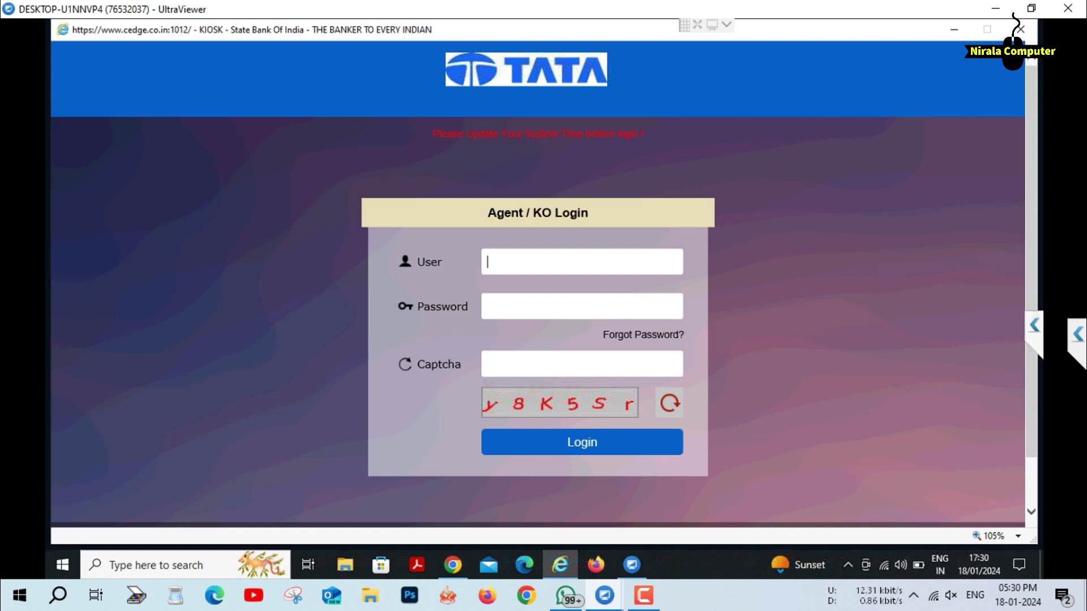
Reopen the kiosk, log in with the agent password and captcha CgRQB2, and tick Aadhaar consent.
key("alt+F4")
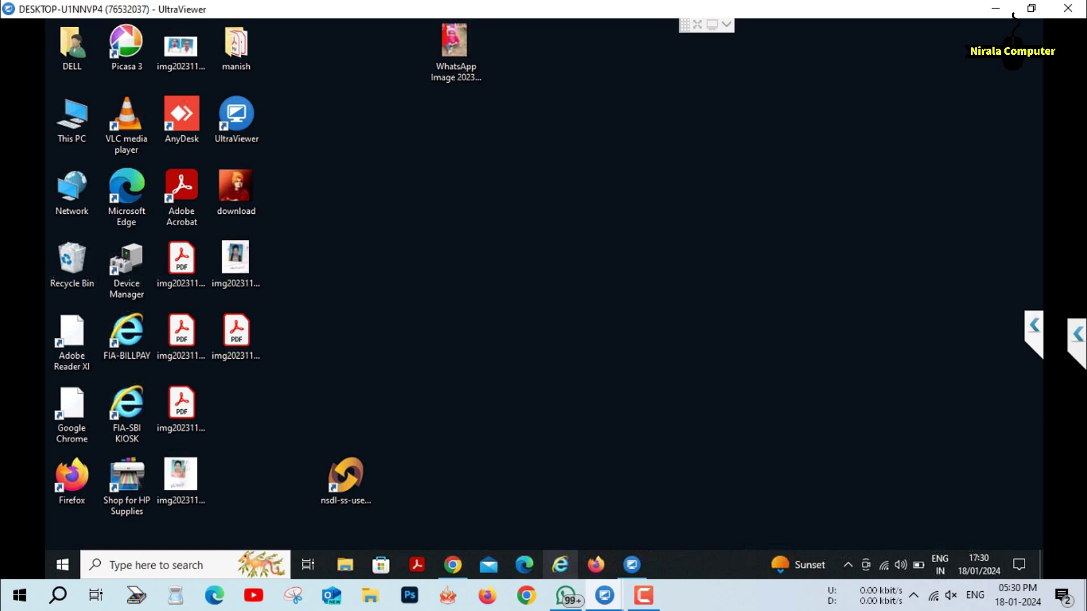
type("a********")
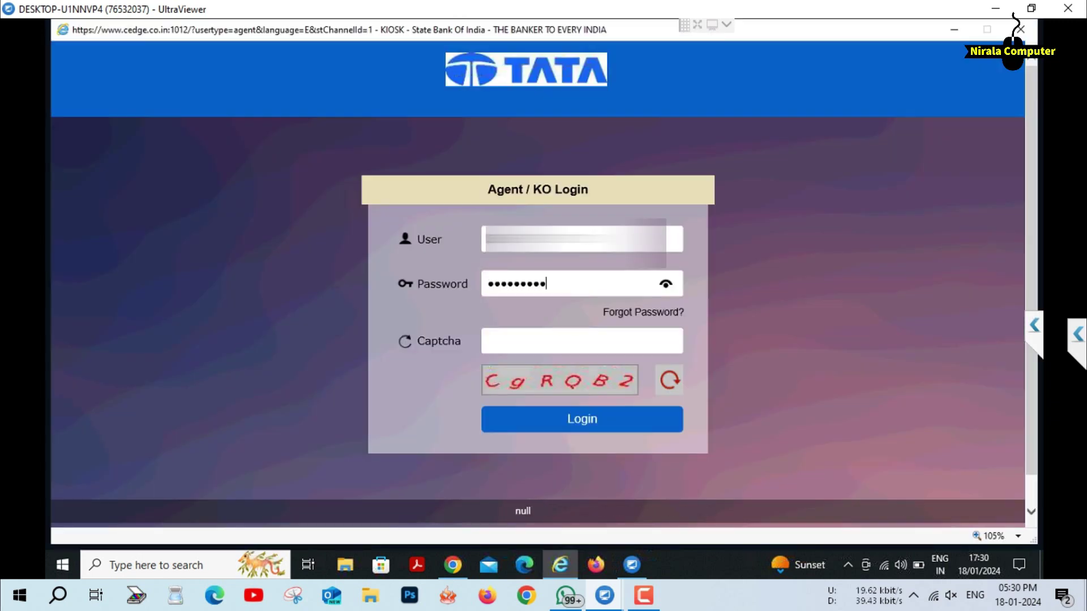
type("*")
key("Tab")
key("Tab")
type("CgRQ")
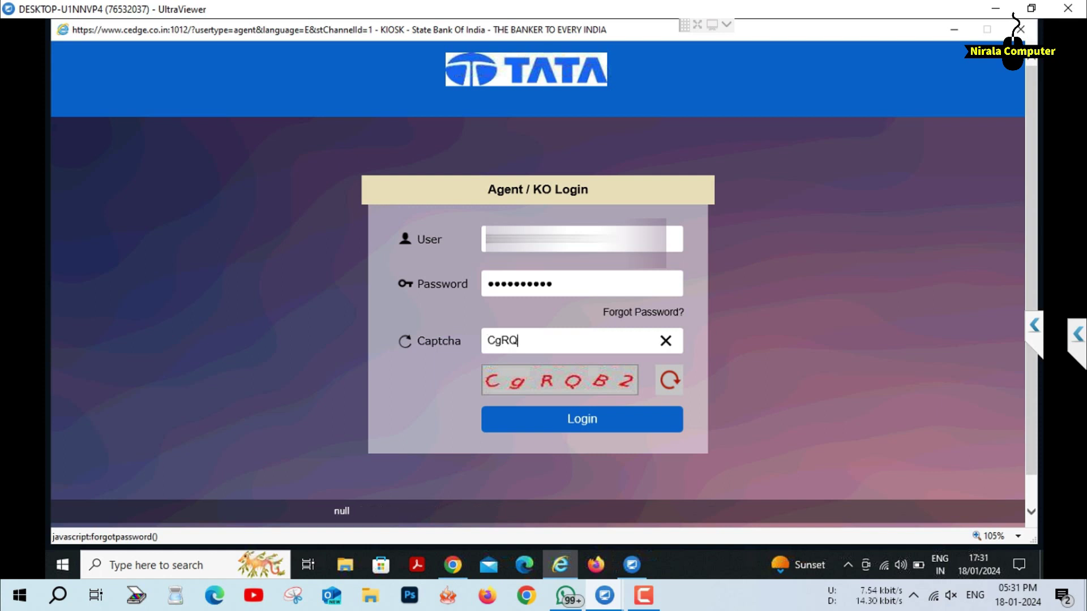
type("B2")
key("Return")
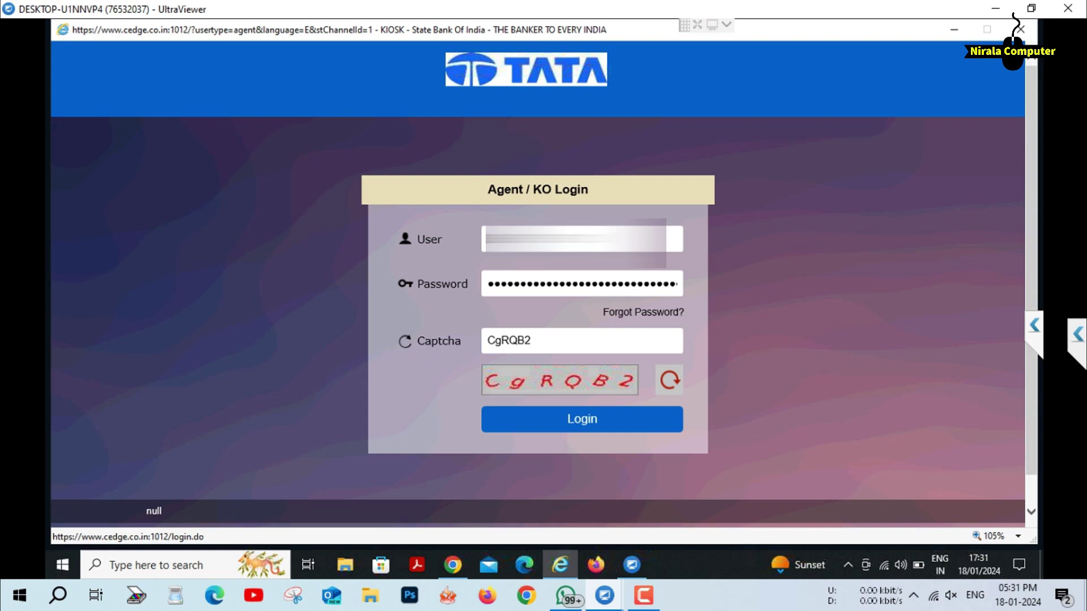
key("Return")
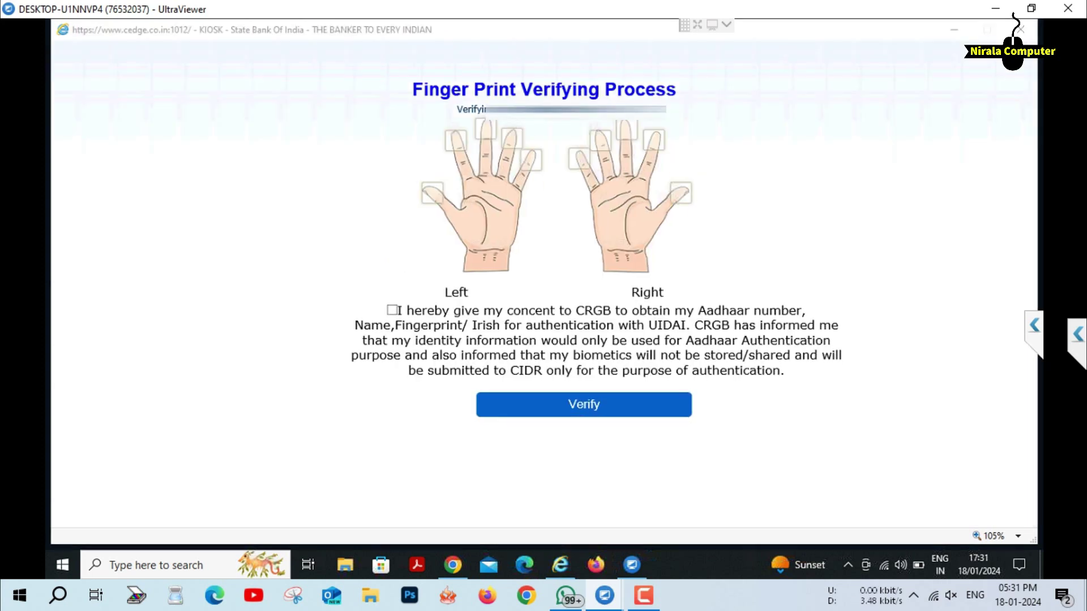
left_click(391, 310)
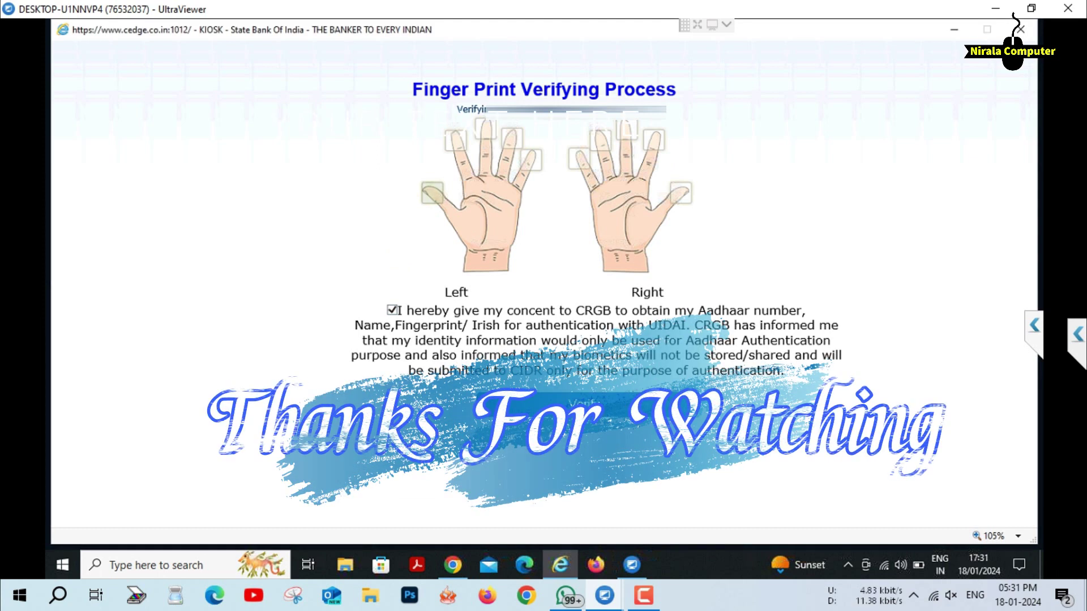